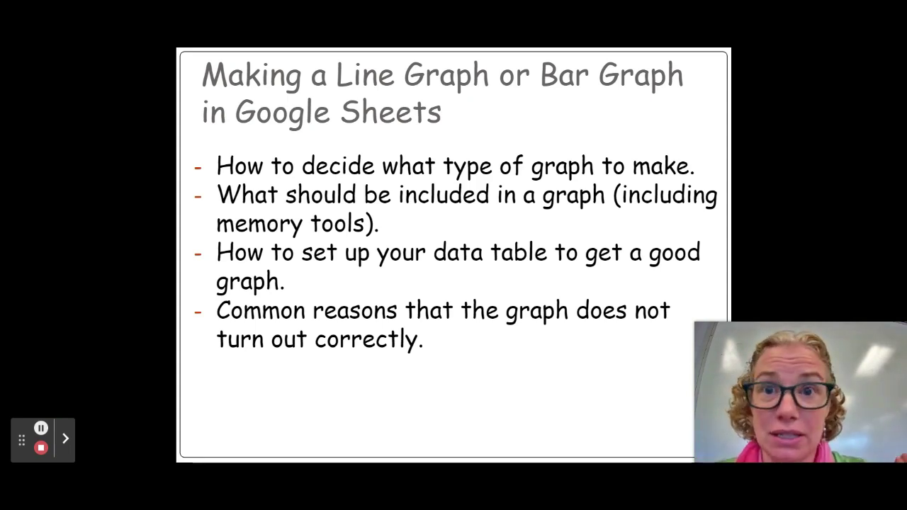
- Step back to the Quantitative data slide, then forward through Qualitative data to Types of Graphs (visuals)
click(554, 224)
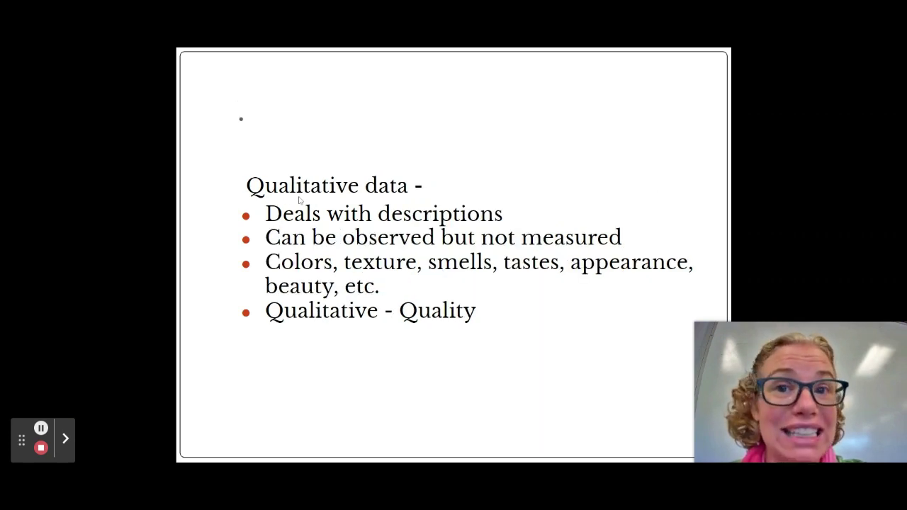
key(Left)
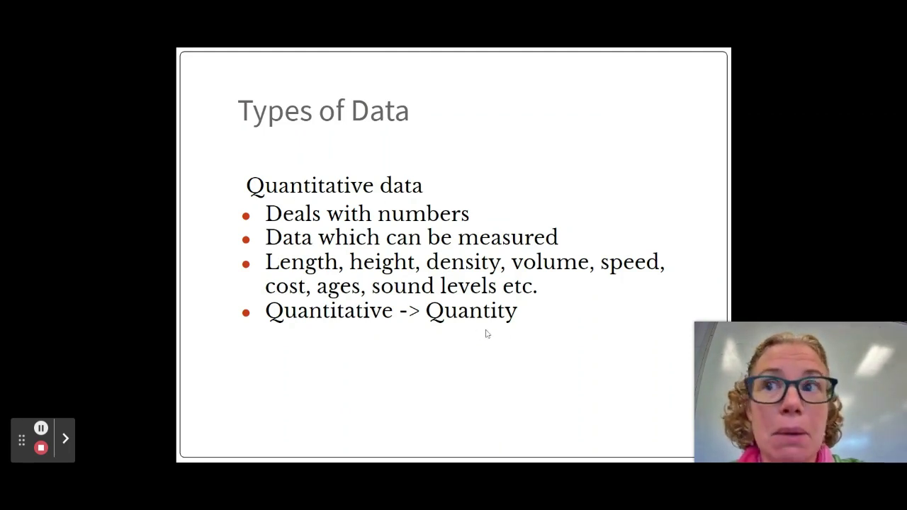
key(Right)
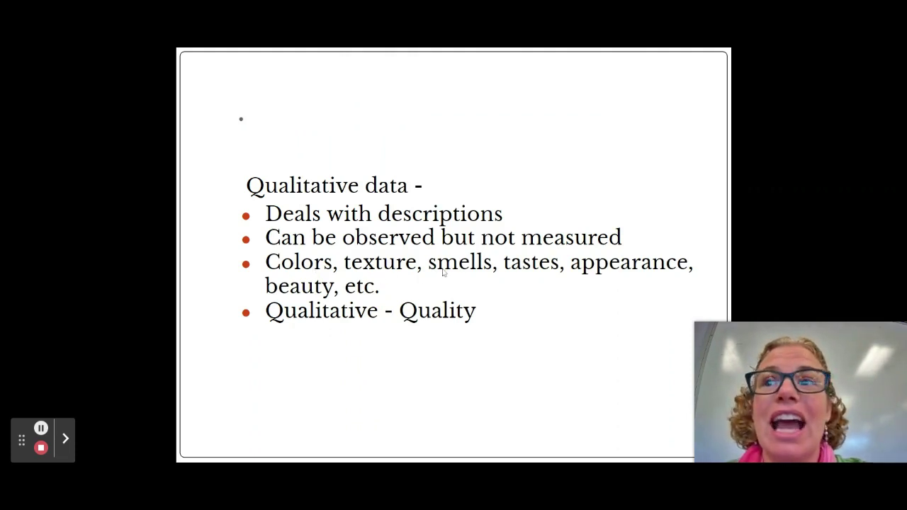
key(Right)
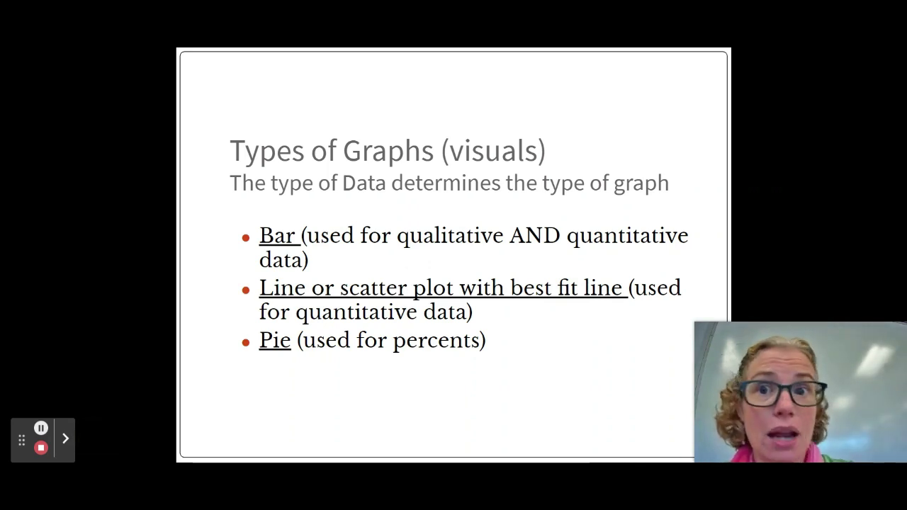
- Advance past the 'what graphs need' slide to the blank graph sketch with DRY and MIX axes
click(436, 294)
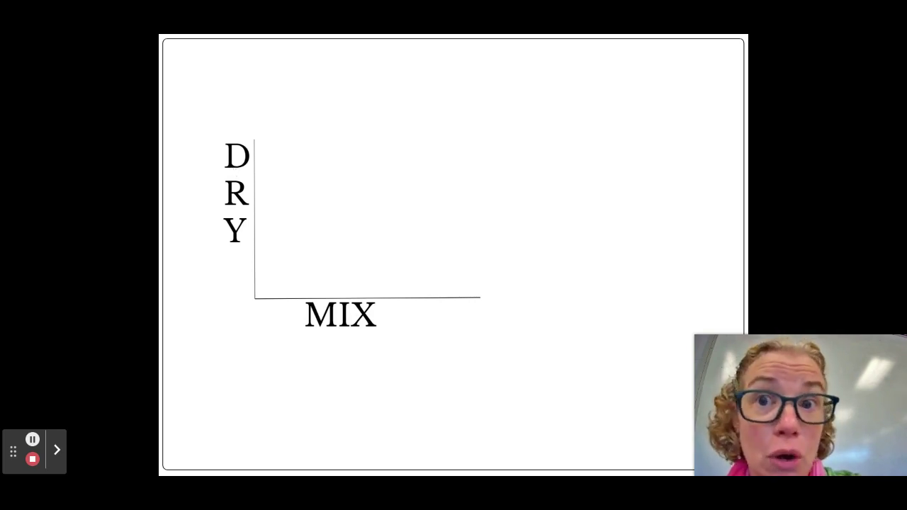
- Advance through the GRAPHING DATA slide to the Scatter Plot slide
click(445, 261)
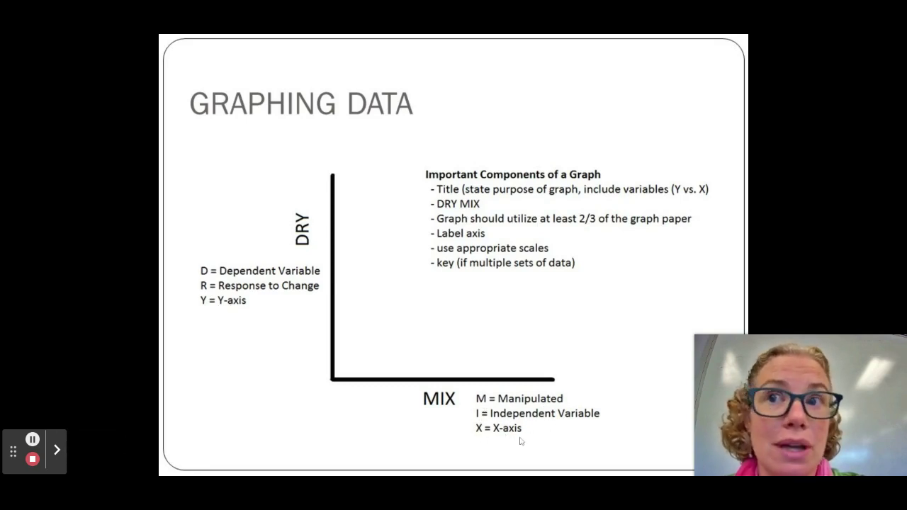
key(Right)
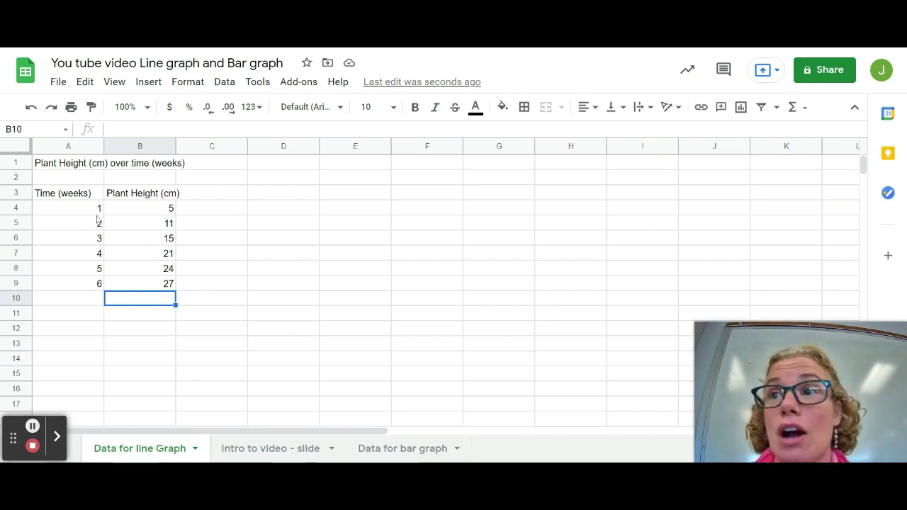
click(74, 193)
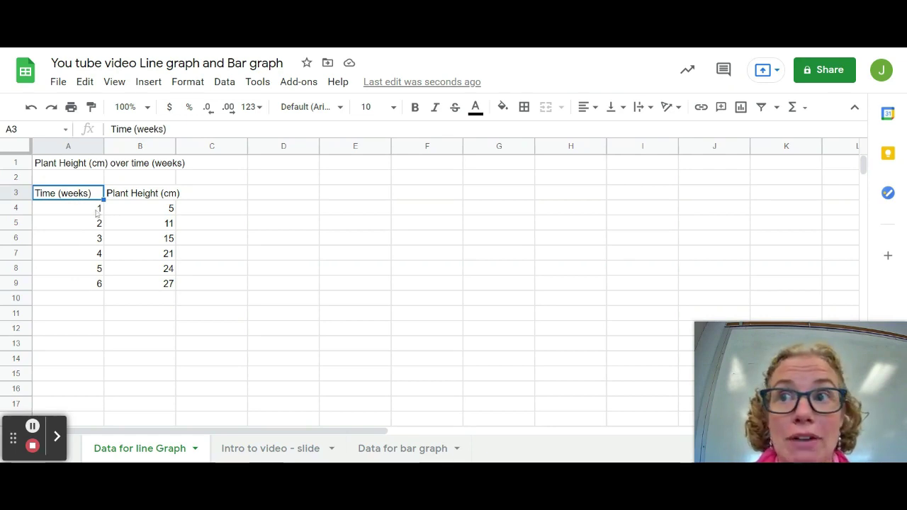
click(98, 213)
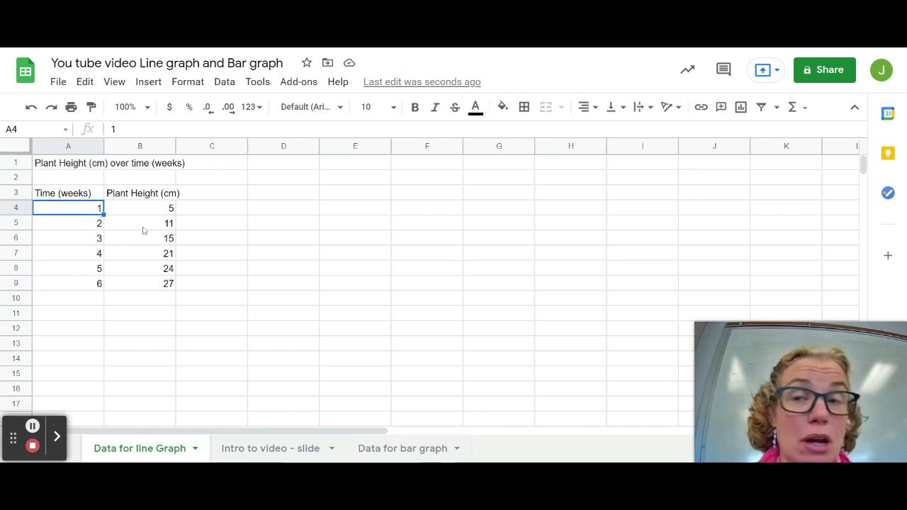
click(168, 210)
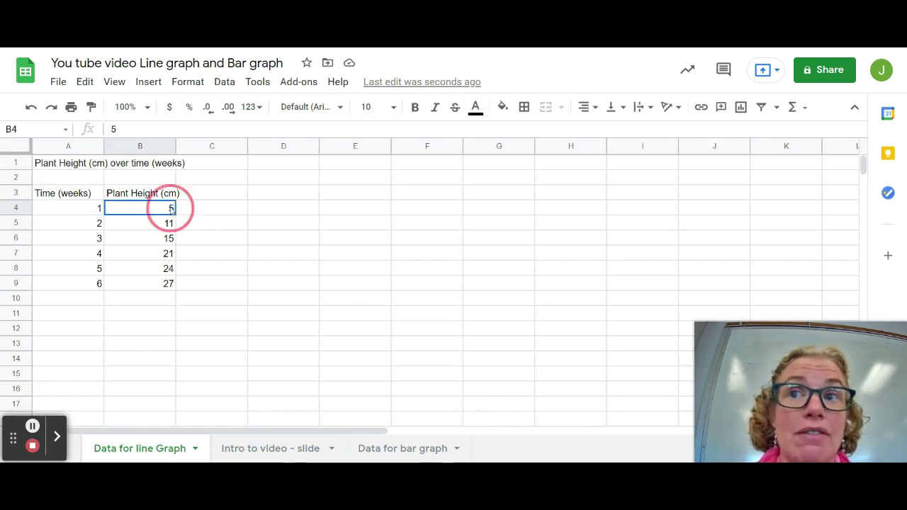
click(166, 225)
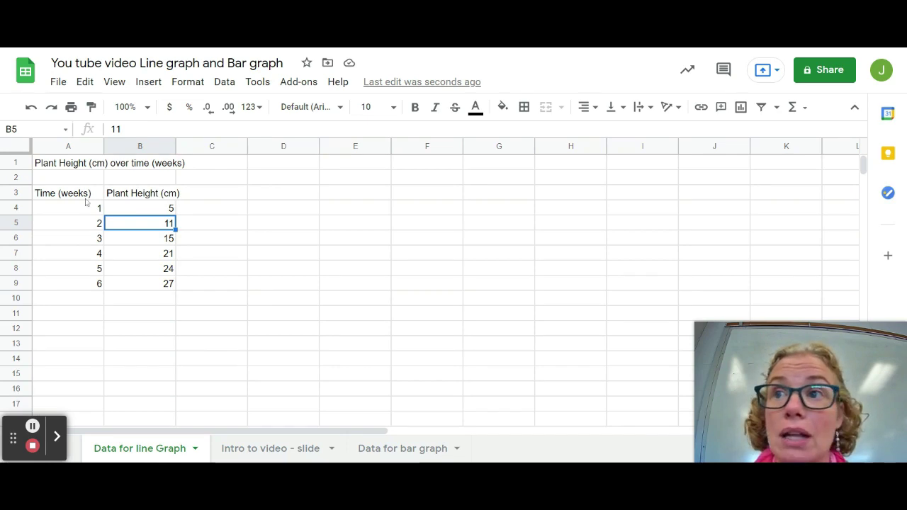
drag(86, 202, 105, 292)
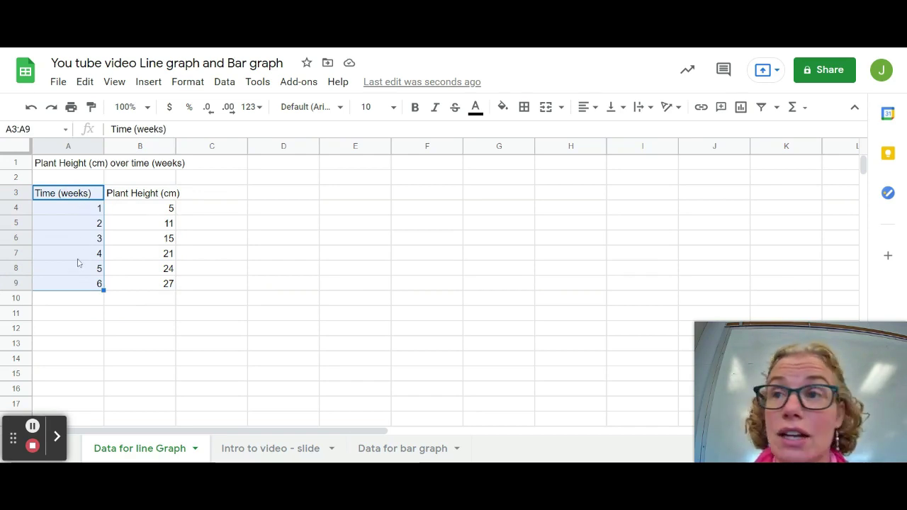
- Highlight the Plant Height (cm) and Time (weeks) columns one at a time, then clear the selection
click(133, 198)
drag(132, 198, 145, 285)
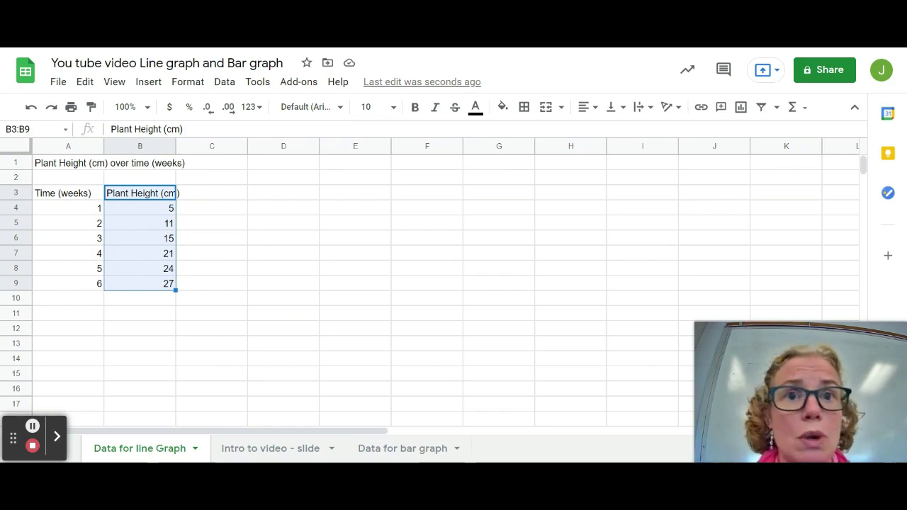
drag(75, 199, 84, 278)
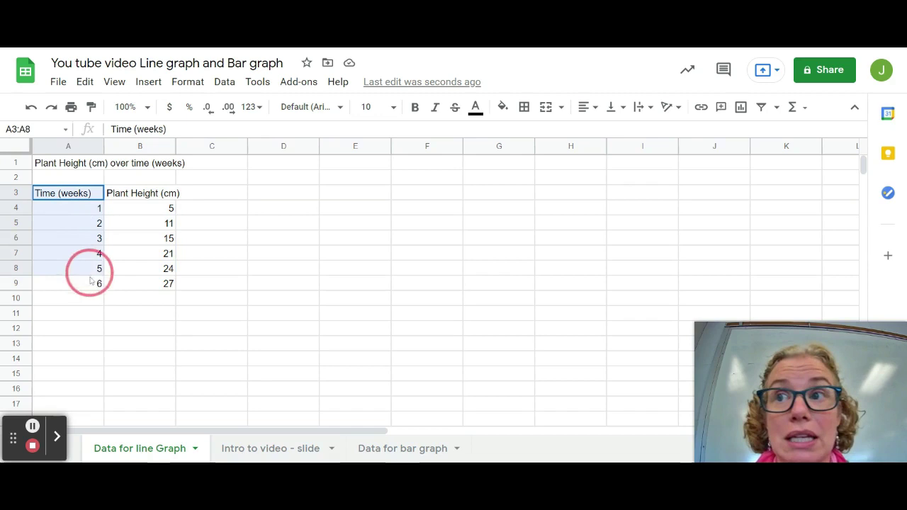
drag(142, 196, 153, 287)
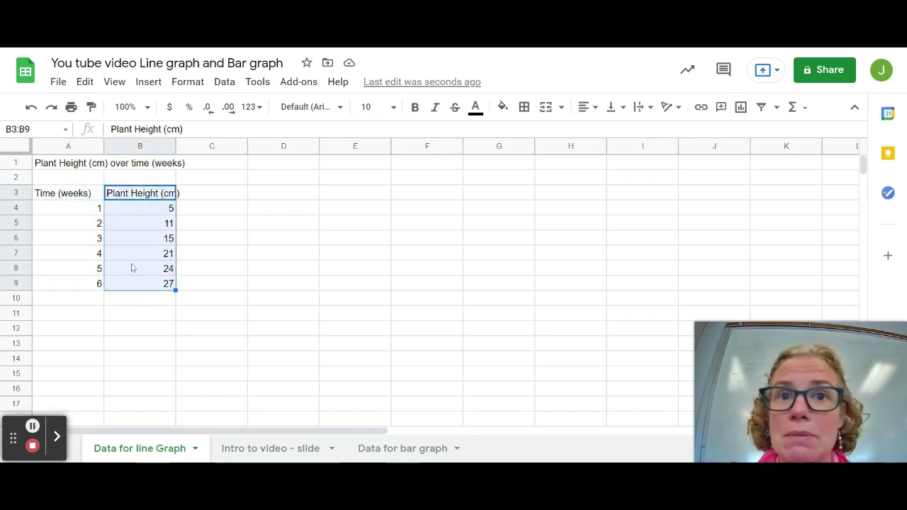
click(139, 315)
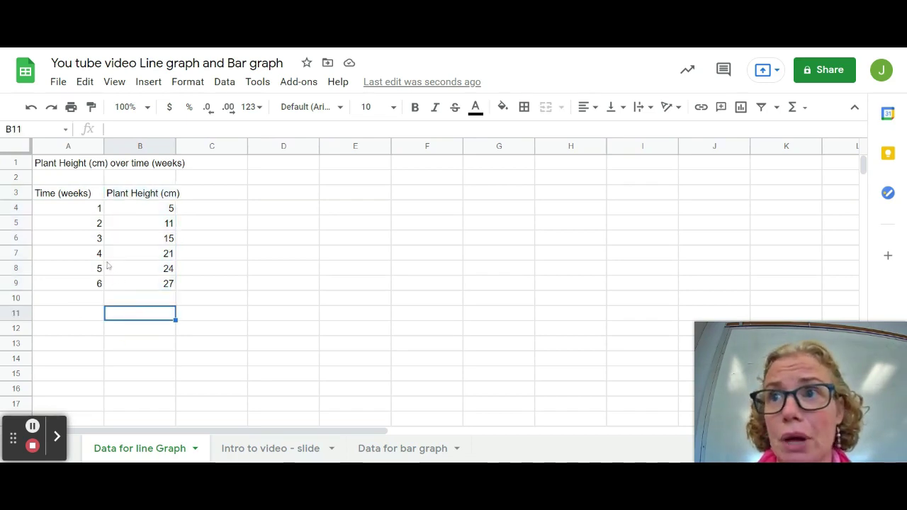
- Point out the A1 title and select the full data table A3:B9
click(77, 164)
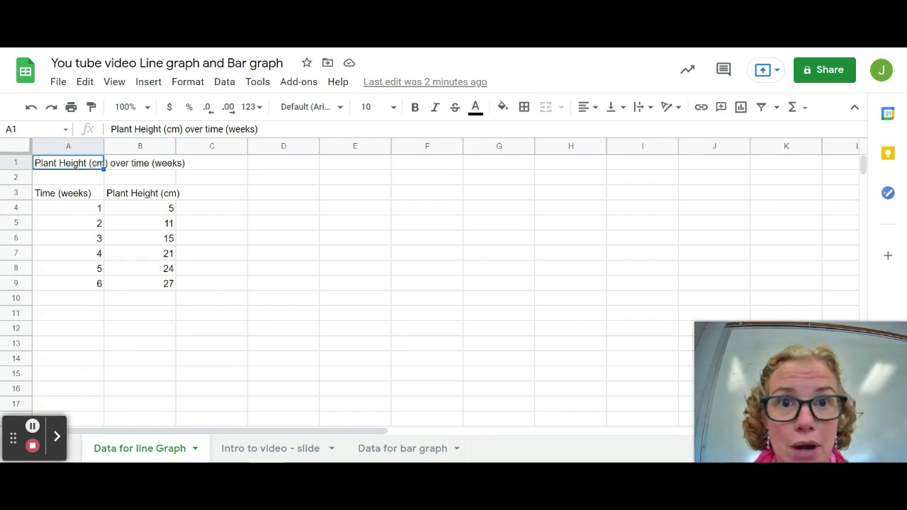
click(87, 198)
mouse_move(86, 198)
mouse_down()
mouse_move(137, 201)
mouse_move(156, 292)
mouse_up()
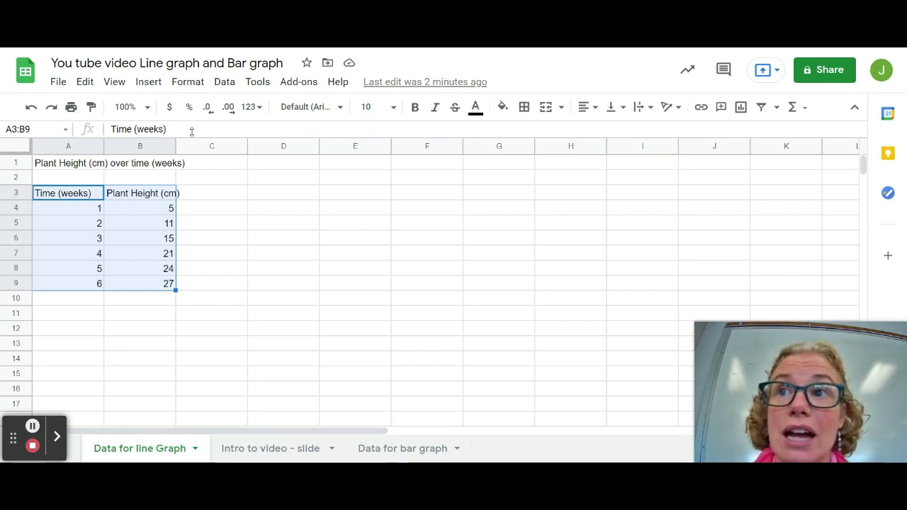
- Insert a line chart titled 'The relationship between the time (weeks) and the height of a plant (cm)'
click(149, 82)
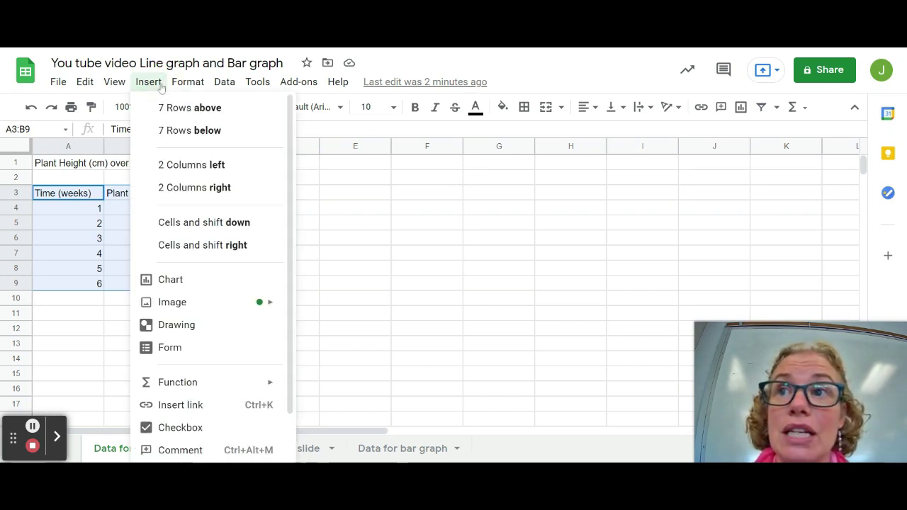
click(190, 281)
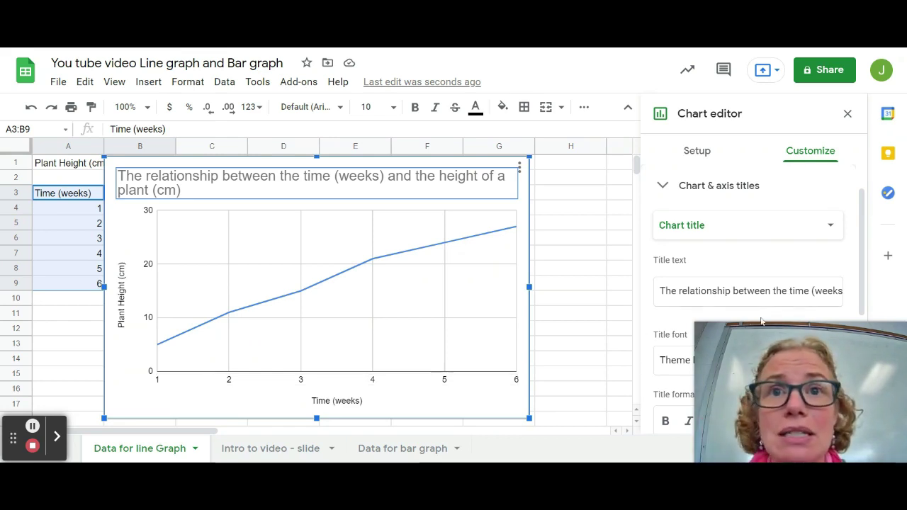
mouse_move(747, 333)
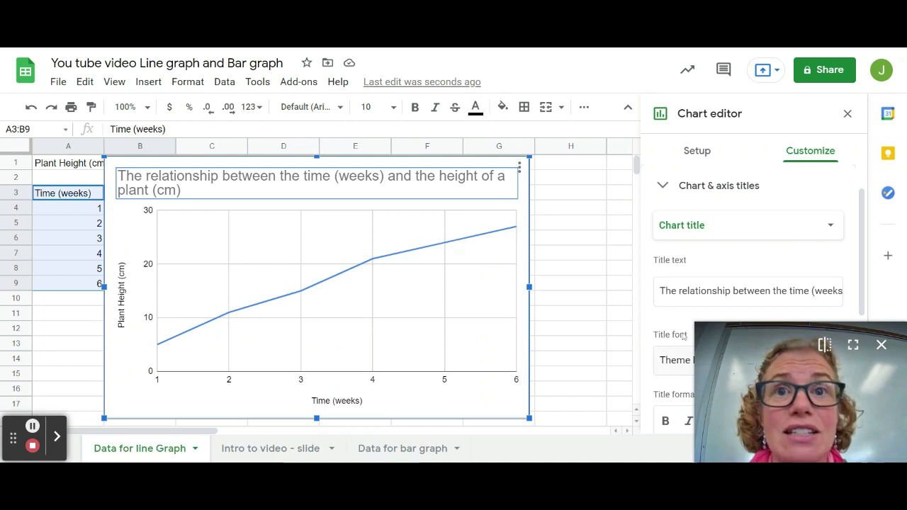
- Change the Time (weeks) horizontal axis maximum from 10 to 6, then deselect the chart
click(663, 186)
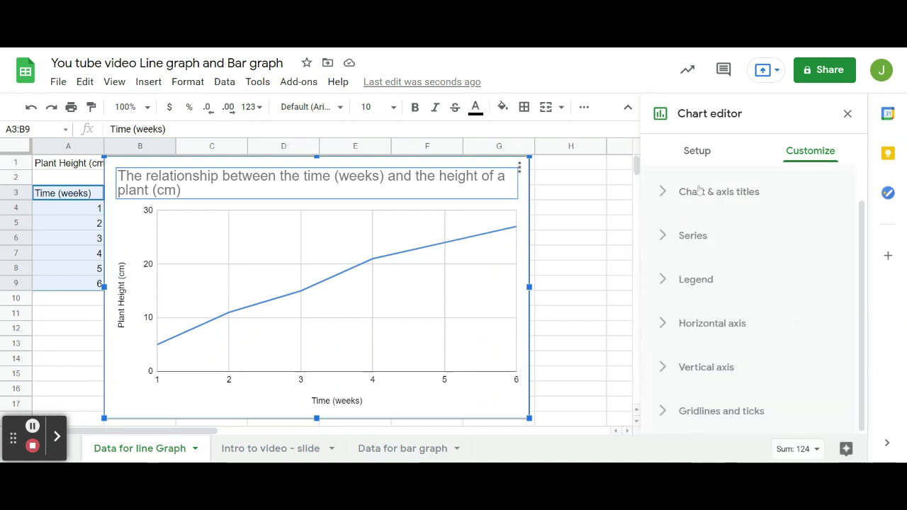
click(662, 198)
click(663, 199)
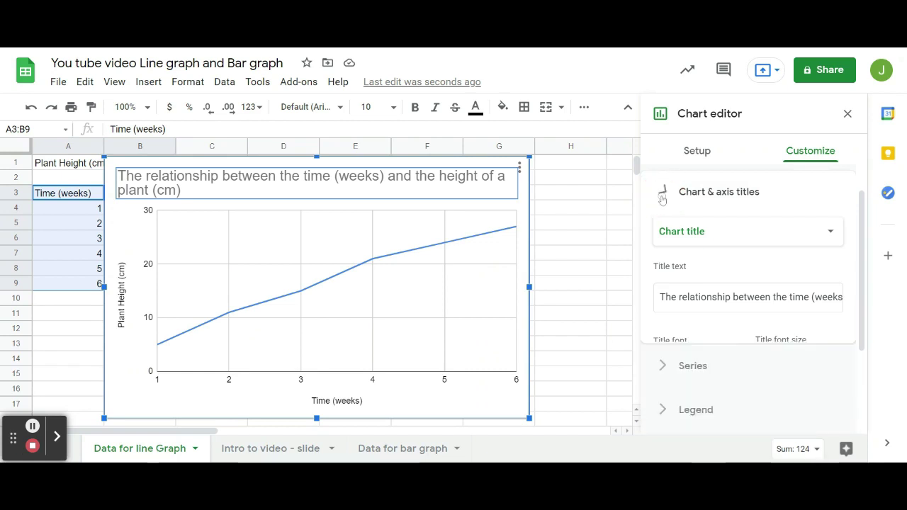
click(668, 329)
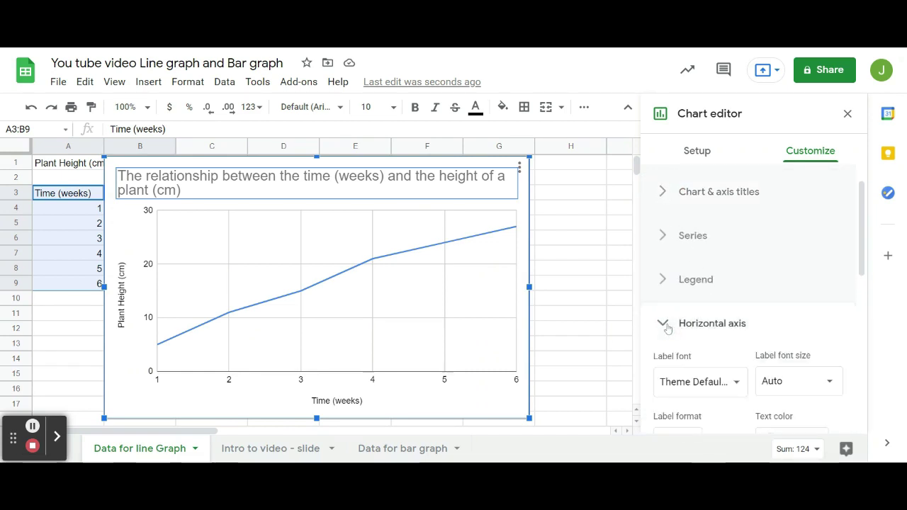
scroll(733, 331, down, 2)
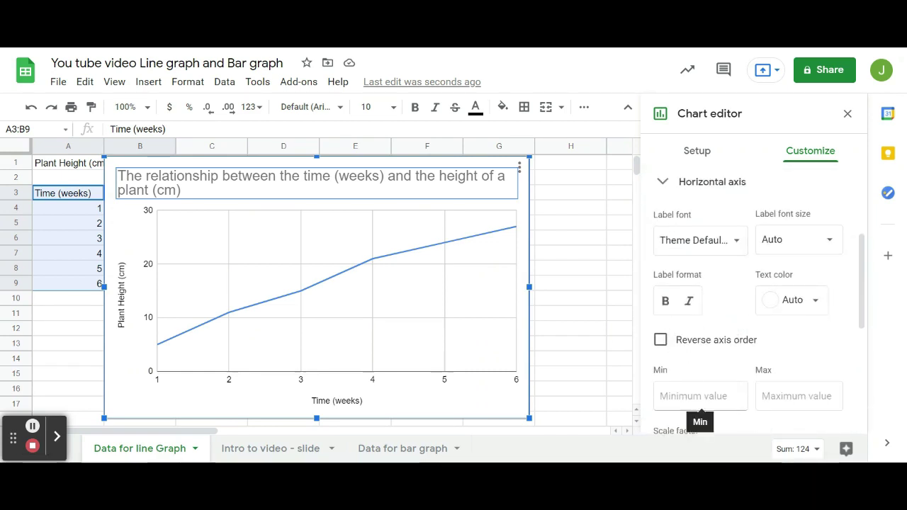
click(784, 397)
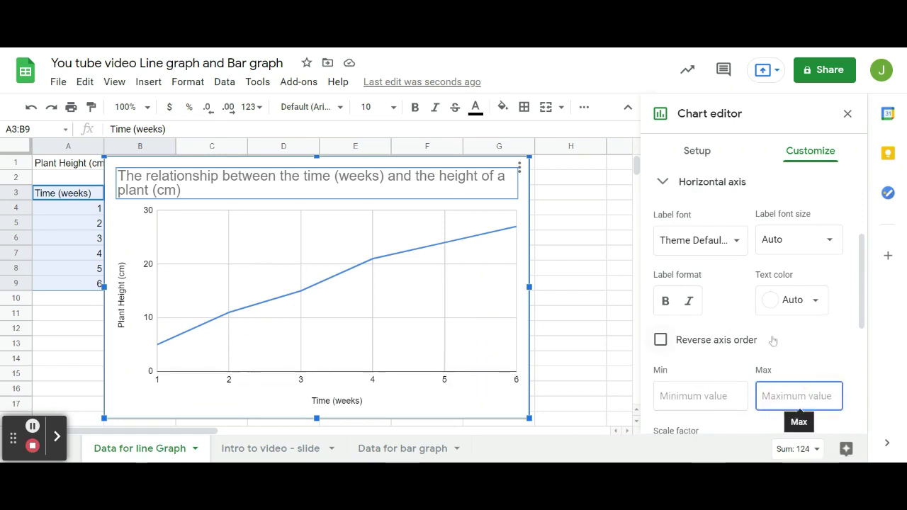
text(10)
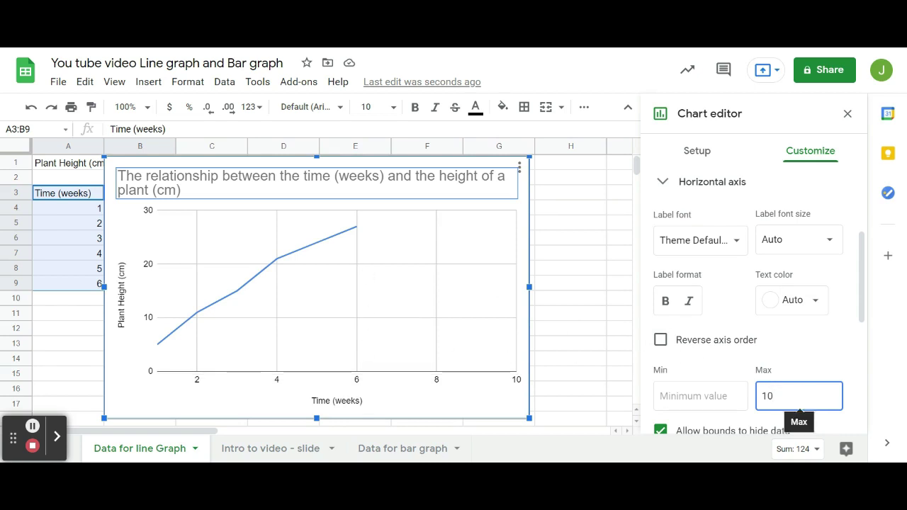
double_click(758, 395)
text(6)
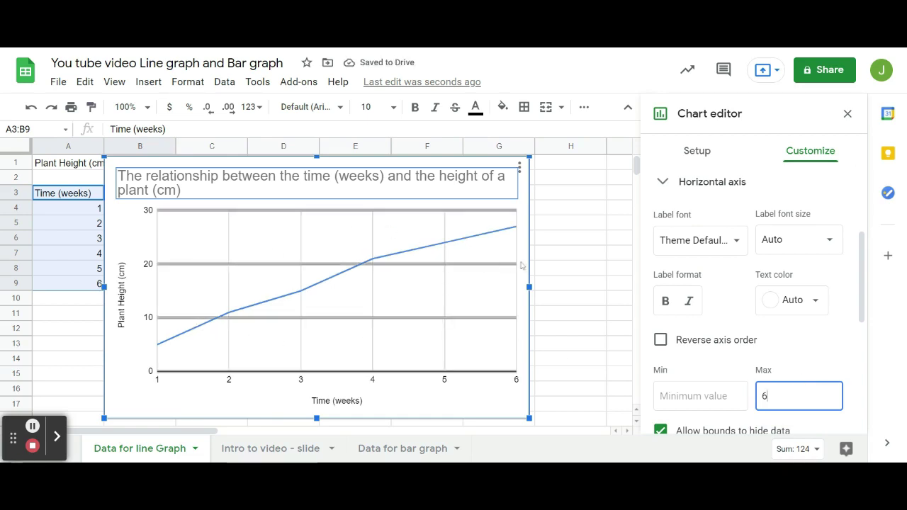
click(603, 283)
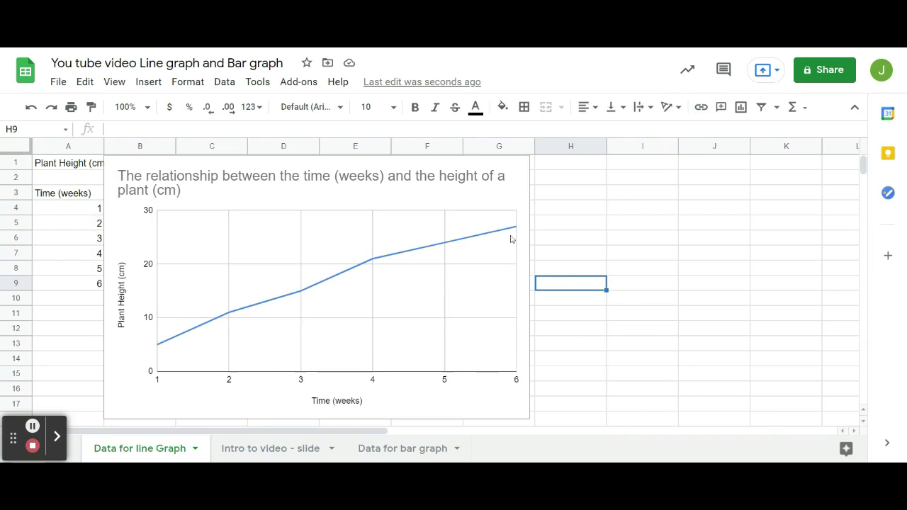
- Reopen the line chart's editor, then switch to the 'Data for bar graph' sheet
click(523, 206)
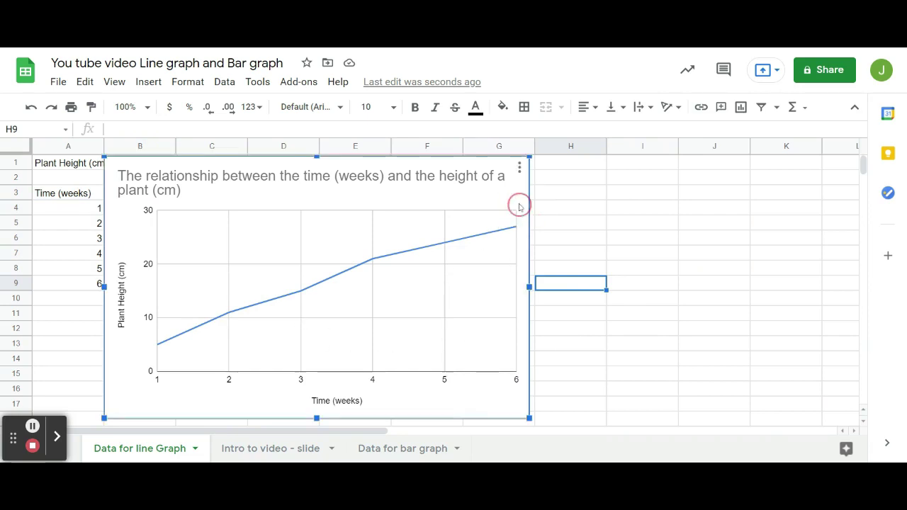
click(519, 169)
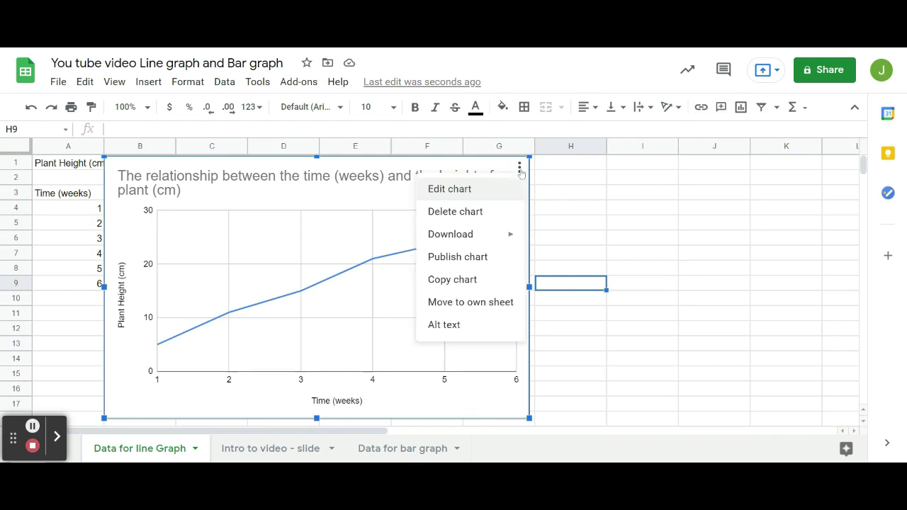
click(494, 193)
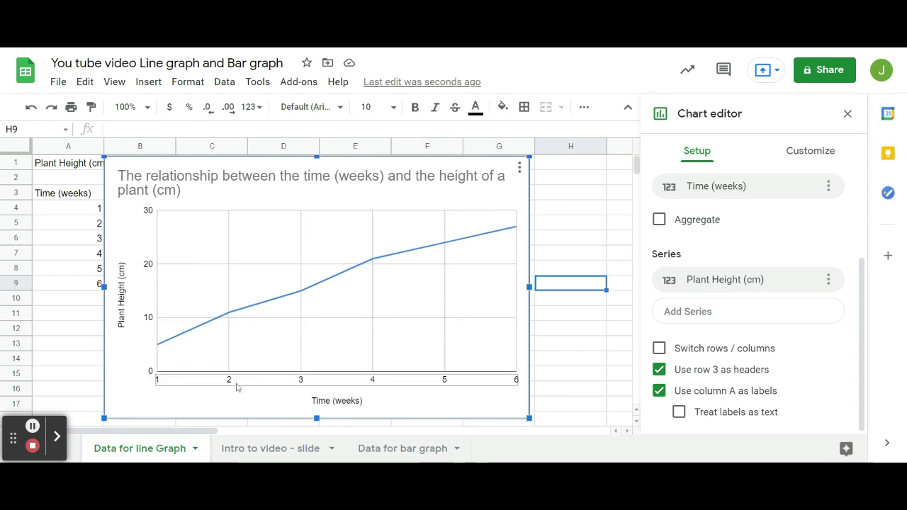
click(393, 448)
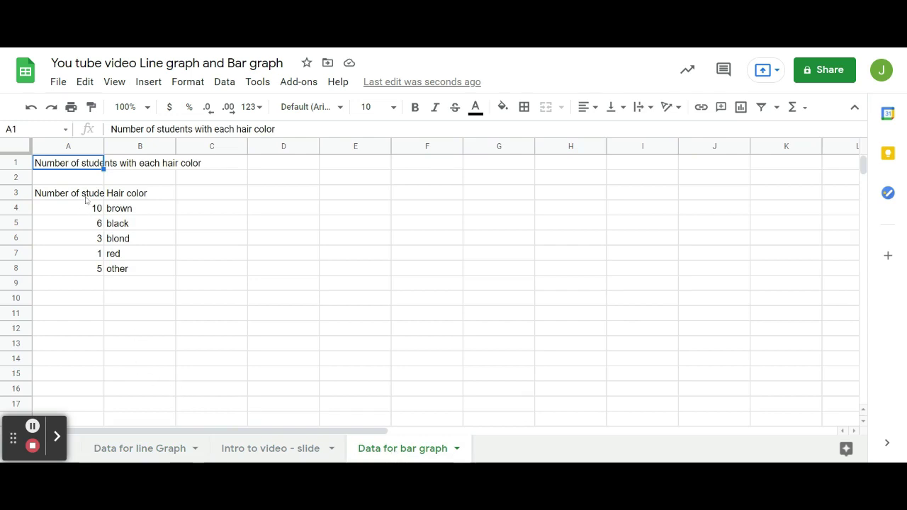
- Widen column A to fit 'Number of students' and centre-align columns A and B
click(83, 196)
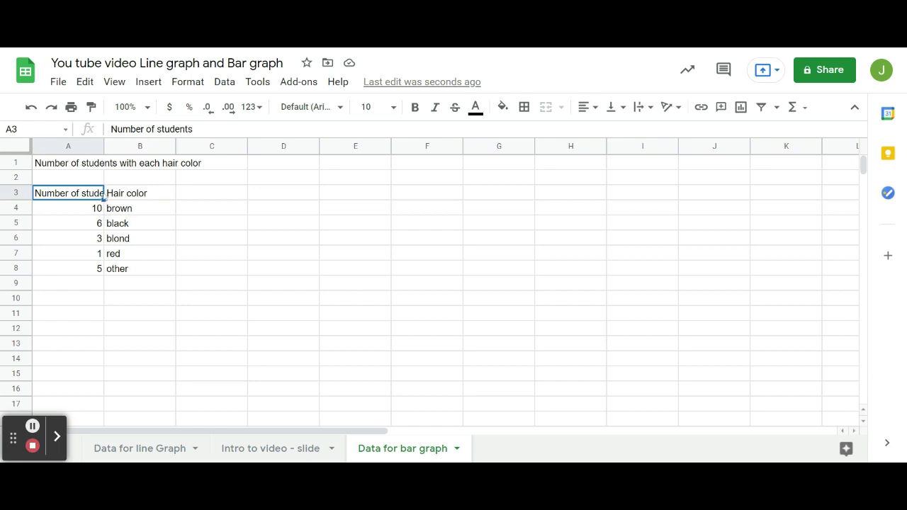
mouse_move(103, 145)
mouse_down()
mouse_move(135, 146)
mouse_move(126, 146)
mouse_move(160, 166)
mouse_up()
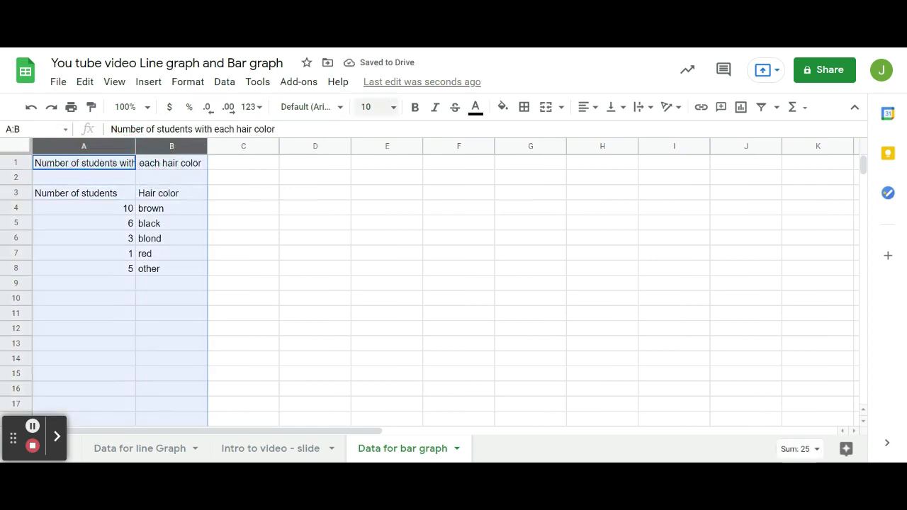
click(590, 108)
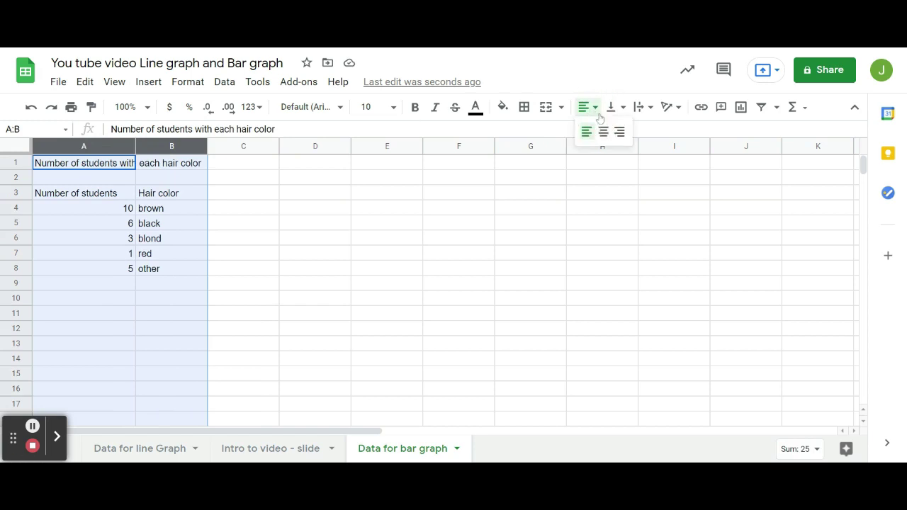
click(601, 130)
click(354, 270)
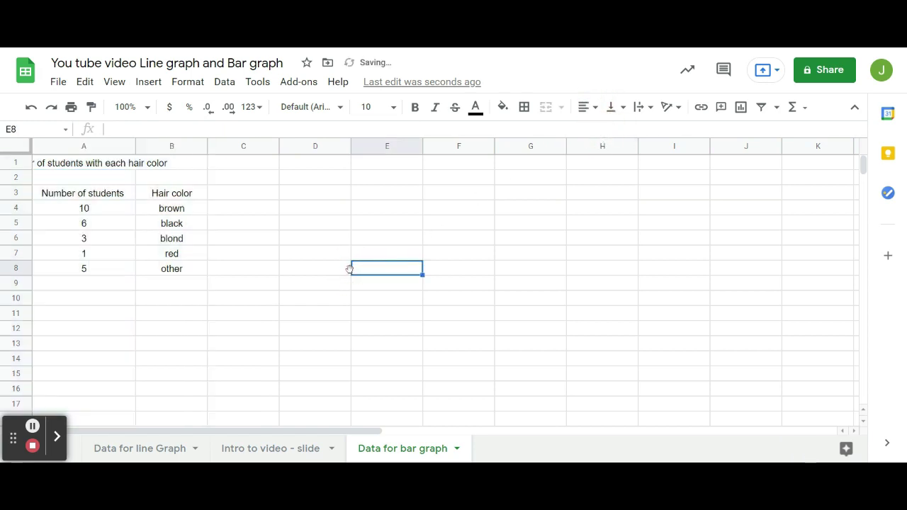
- Left-align the title in A1, then select the hair-colour table from A3
click(105, 166)
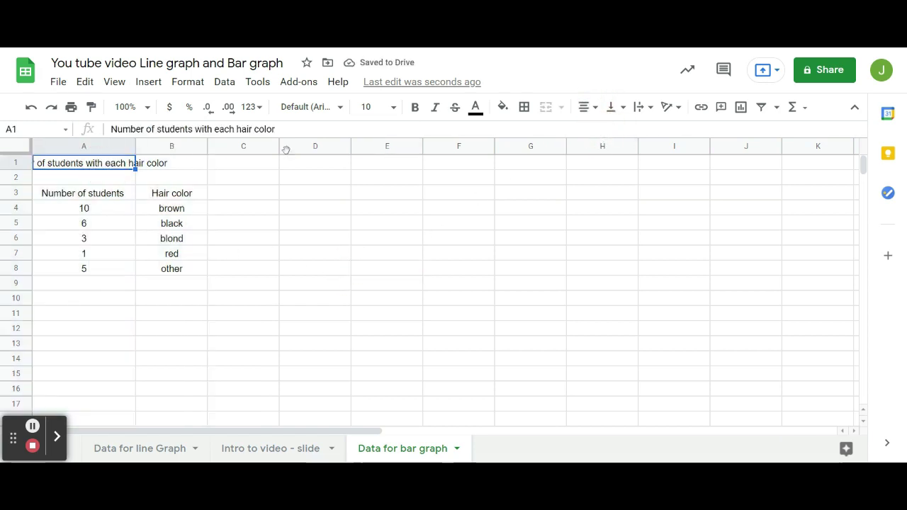
click(591, 110)
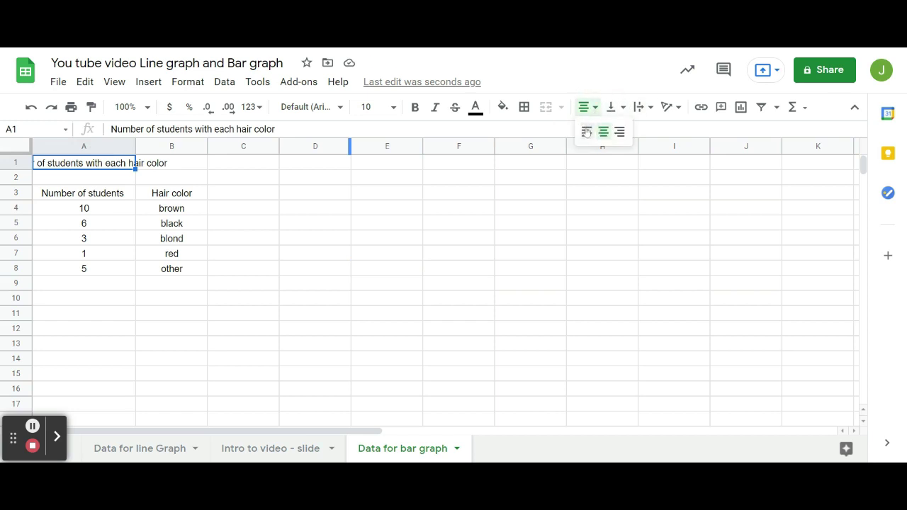
click(583, 131)
click(86, 192)
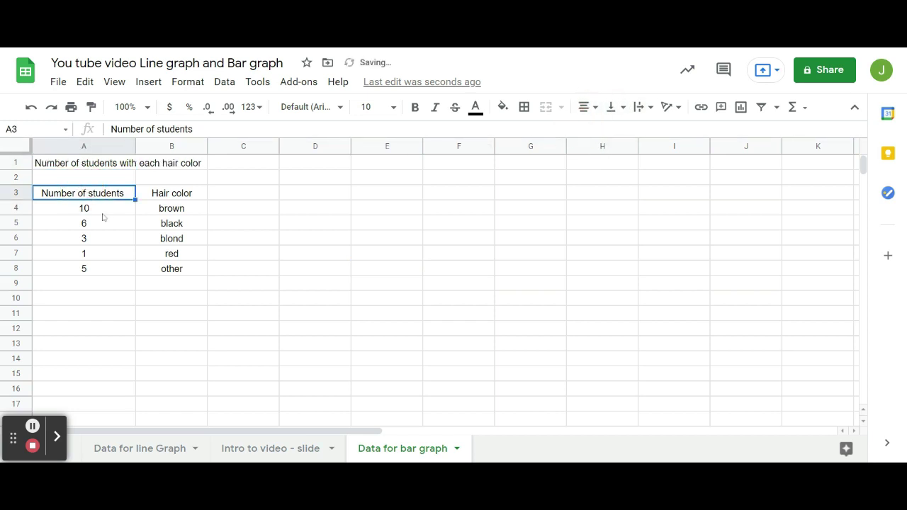
drag(103, 199, 188, 267)
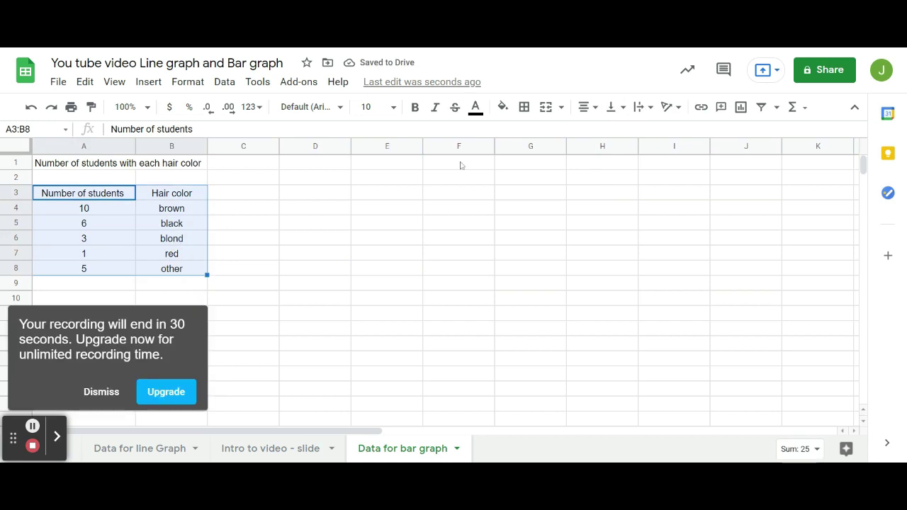
- Apply All borders to A3:B8, then reselect the table for charting
click(524, 107)
click(529, 134)
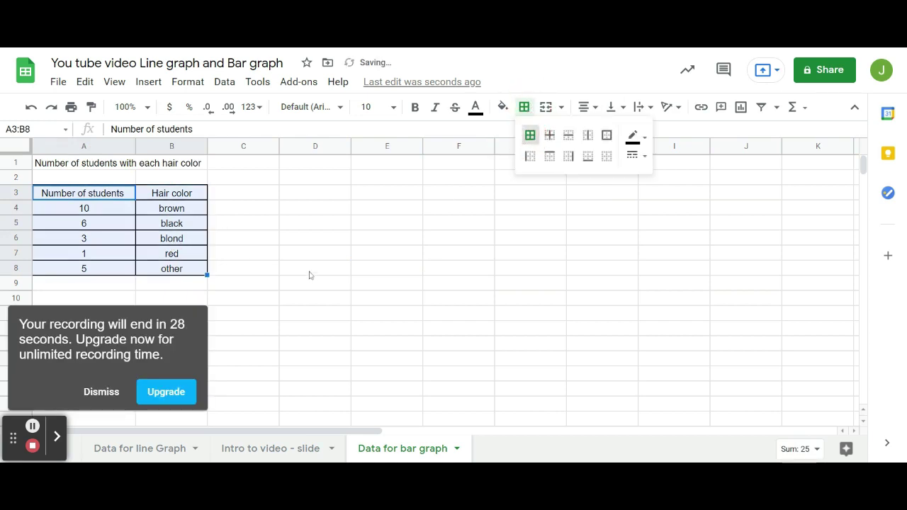
click(102, 391)
click(243, 374)
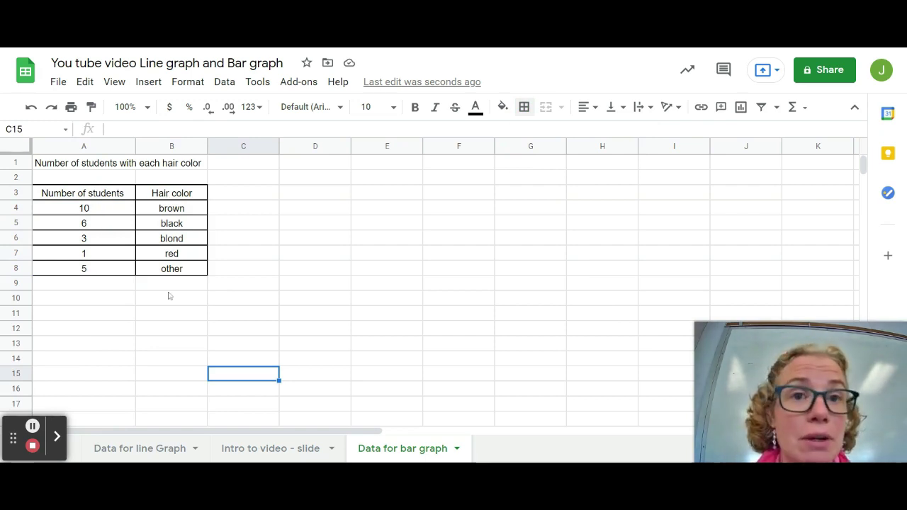
drag(75, 194, 173, 269)
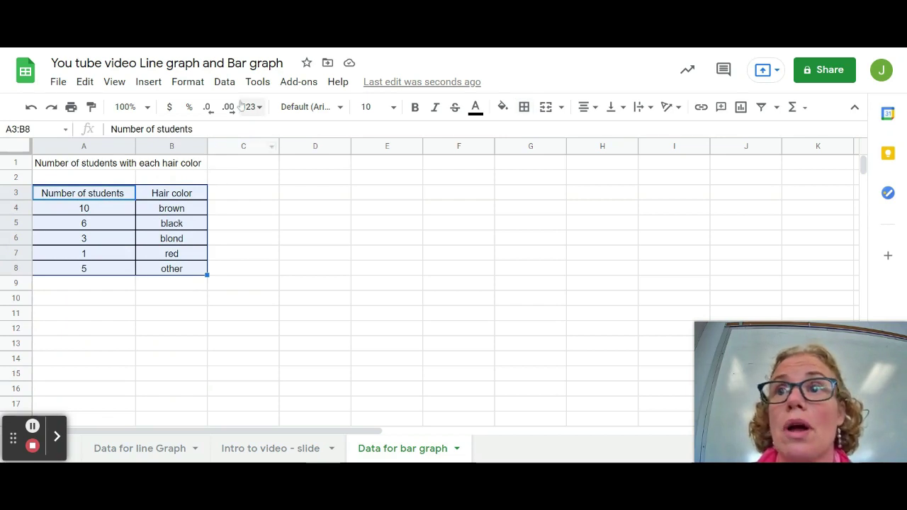
- Insert a 'Number of students' pie chart from A3:B8 and browse the chart type list
click(159, 84)
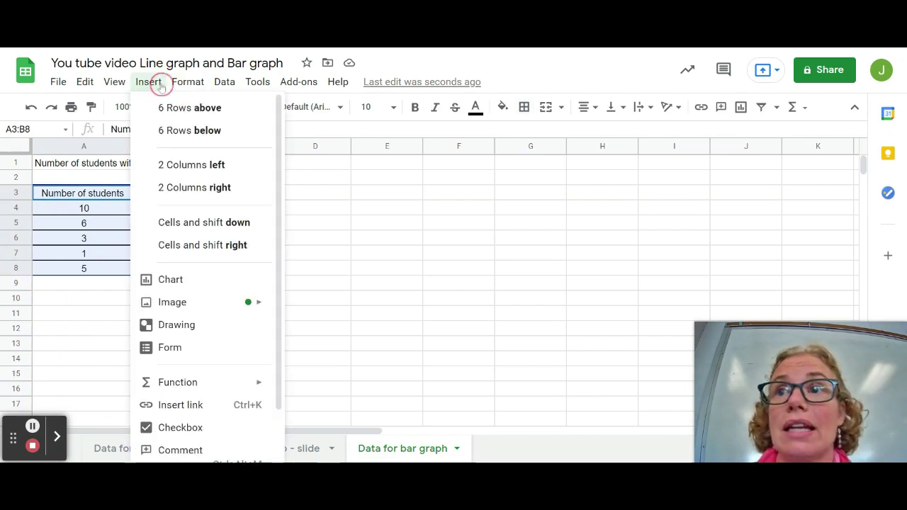
click(189, 281)
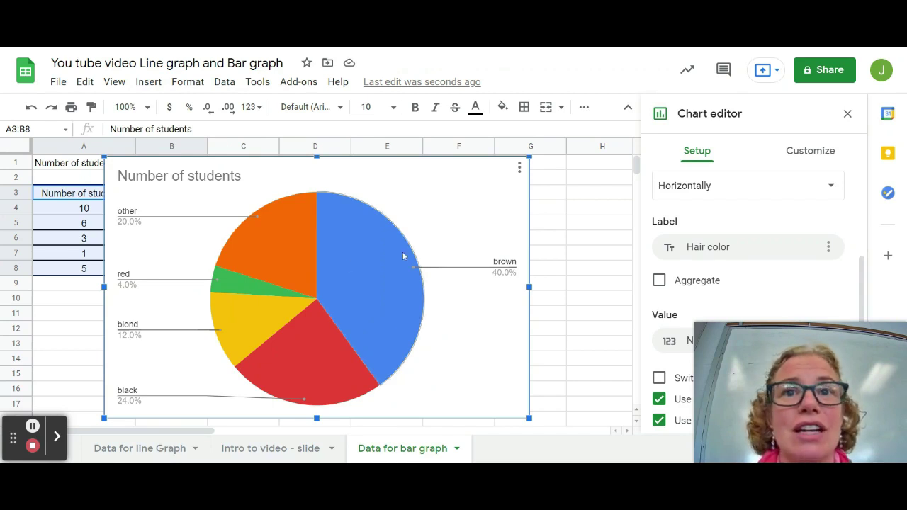
scroll(739, 169, up, 3)
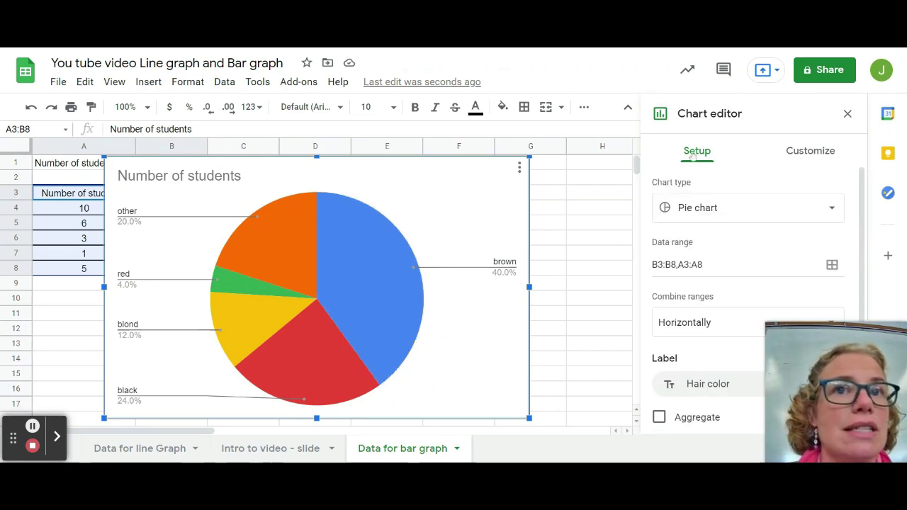
click(692, 213)
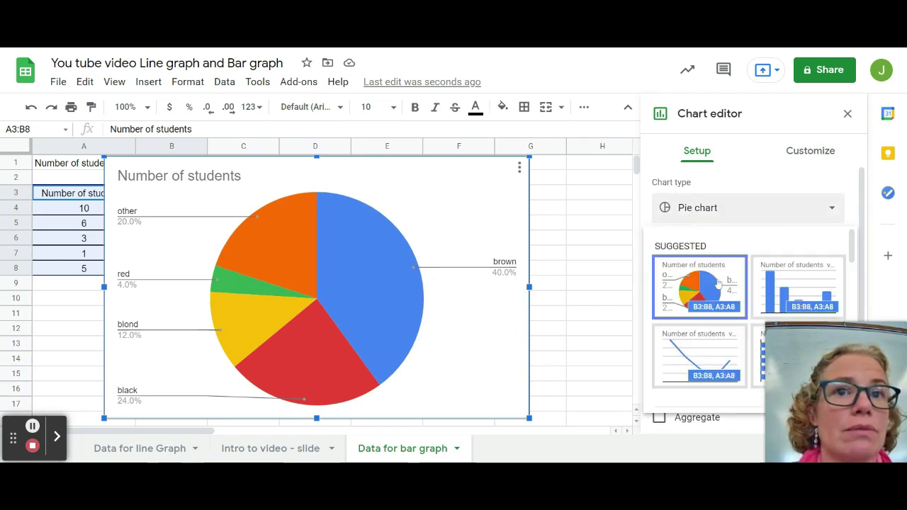
scroll(732, 324, down, 2)
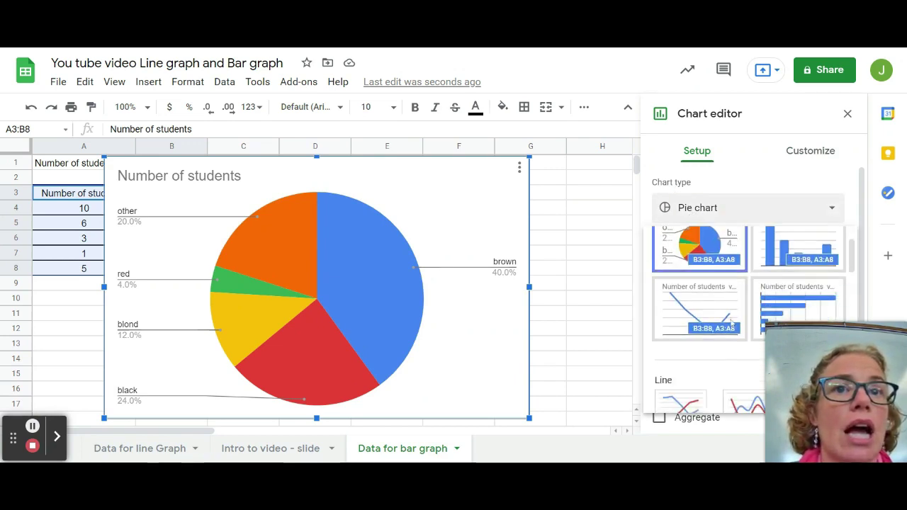
- Switch the hair-colour pie chart to the suggested Column chart type in the Chart type dropdown
click(805, 246)
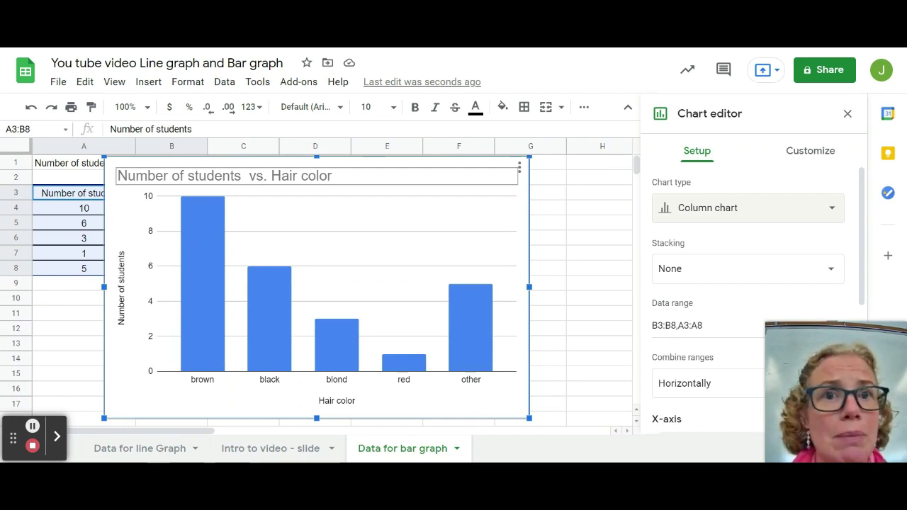
- Reveal the column chart's Download formats: PNG image, PDF document and Scalable Vector Graphics
click(520, 168)
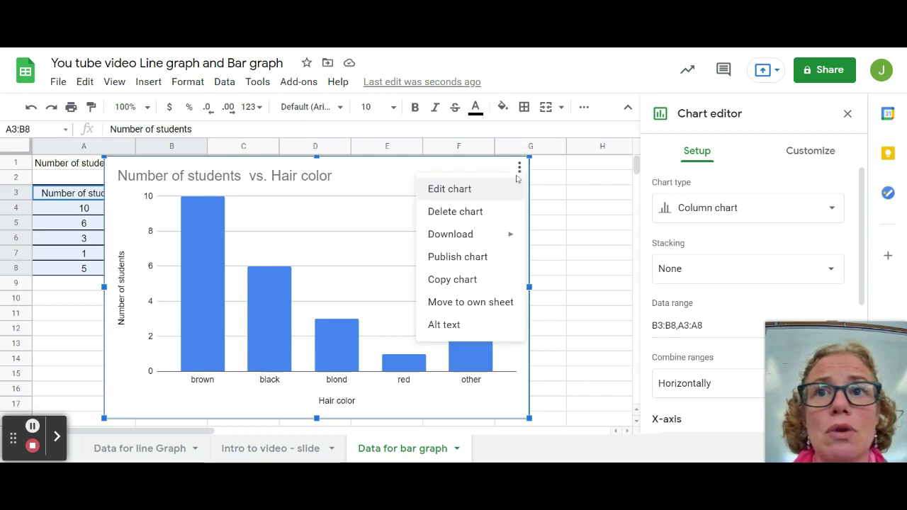
mouse_move(502, 241)
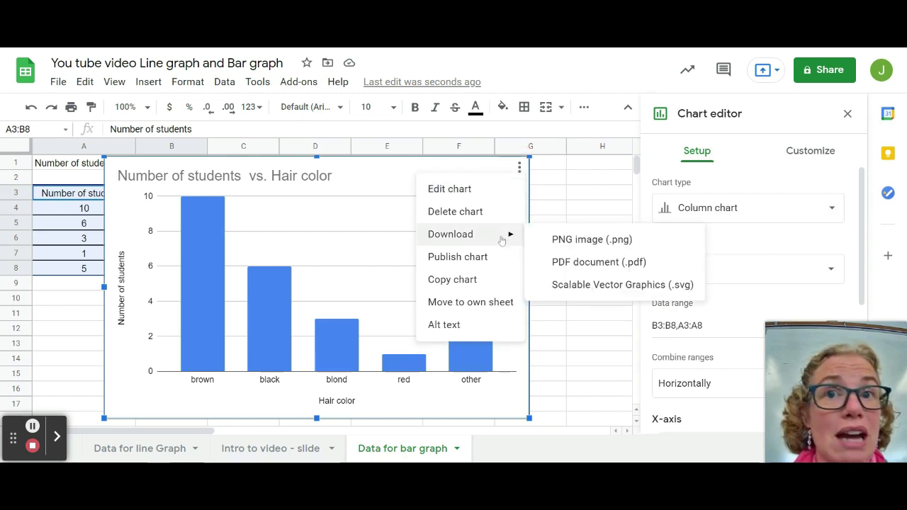